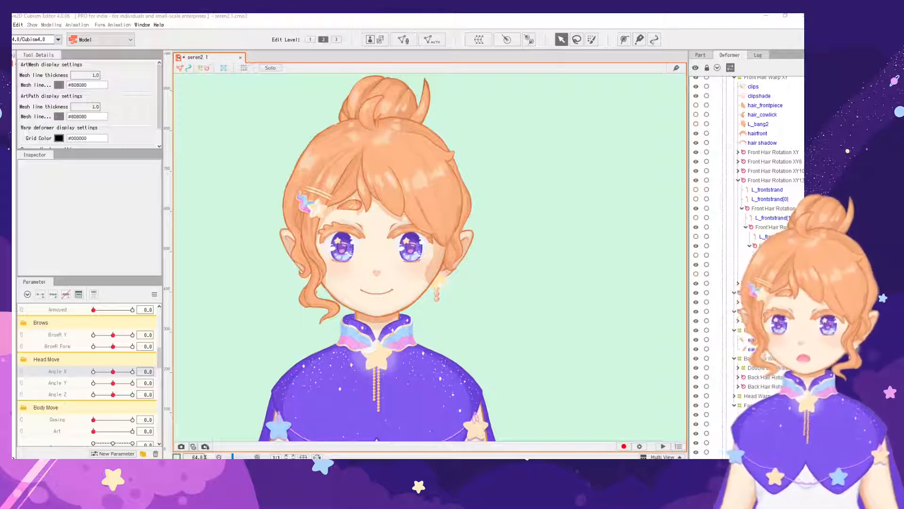
pyautogui.click(584, 253)
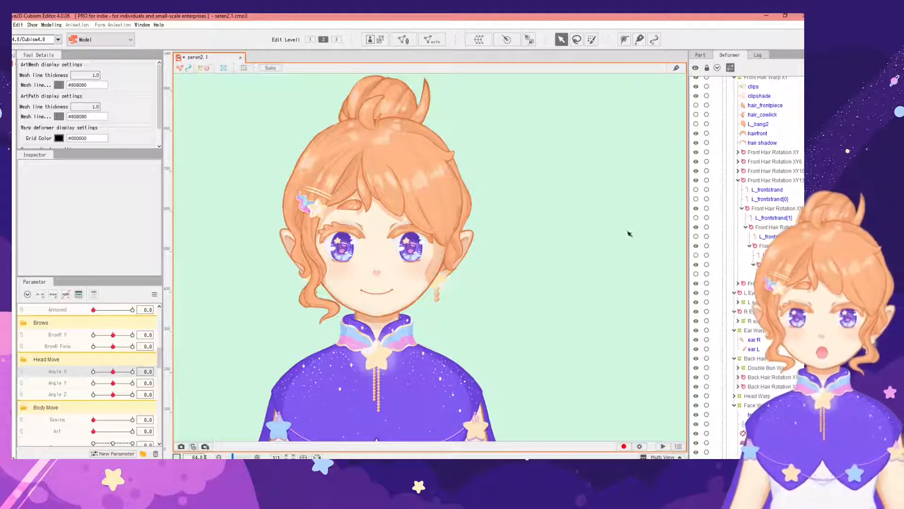
pyautogui.click(703, 56)
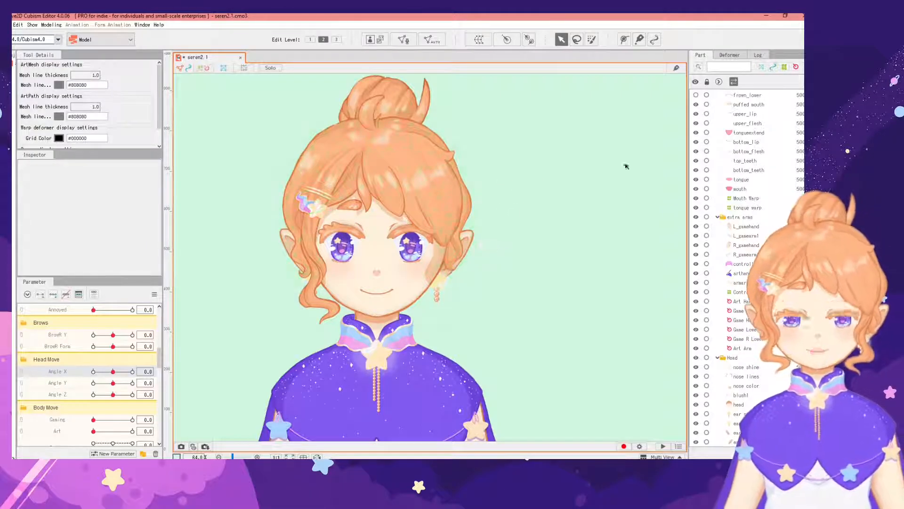
pyautogui.click(729, 55)
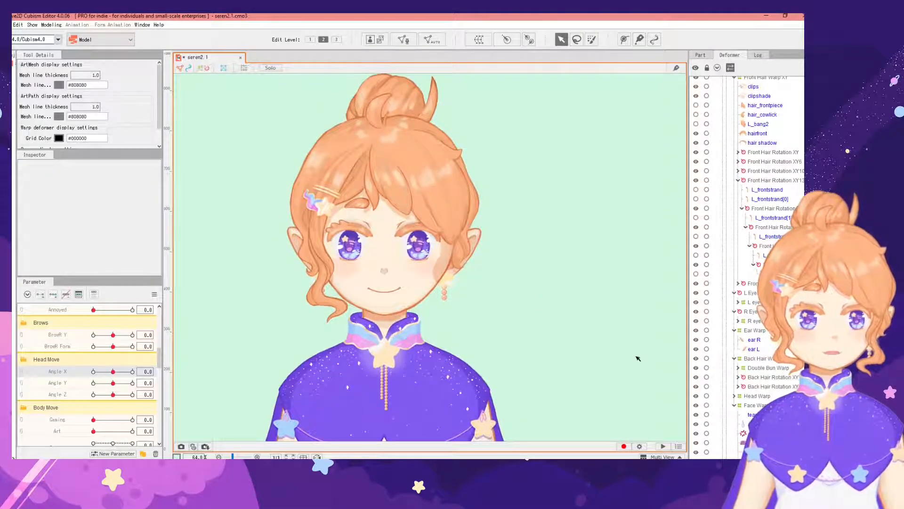
# Select the ear L mesh and set Angle X to -5.2 to examine its draw order
pyautogui.click(474, 233)
pyautogui.scroll(3, 442, 256)
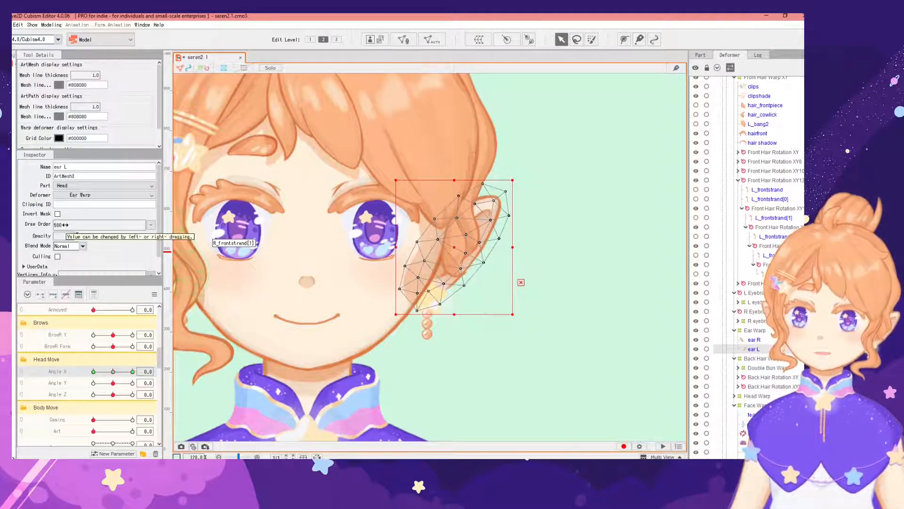
pyautogui.scroll(-5, 490, 259)
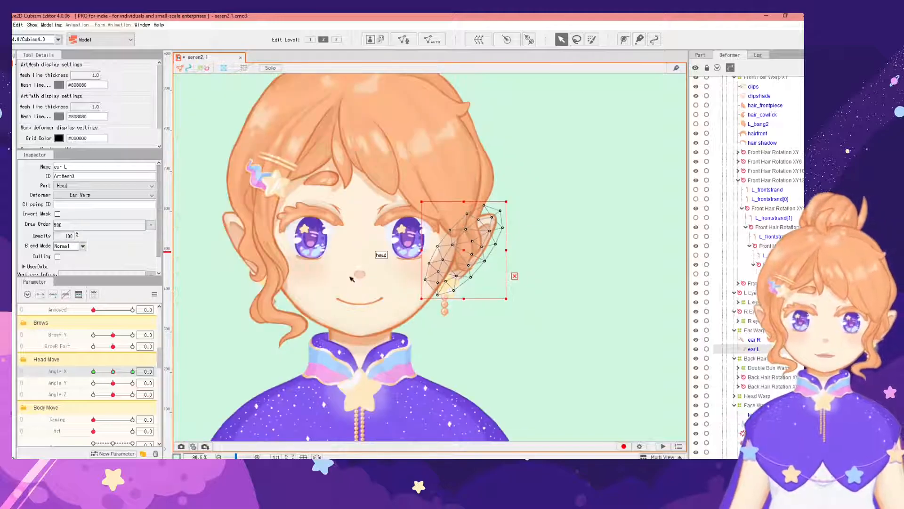
pyautogui.moveTo(520, 325); pyautogui.dragTo(492, 272)
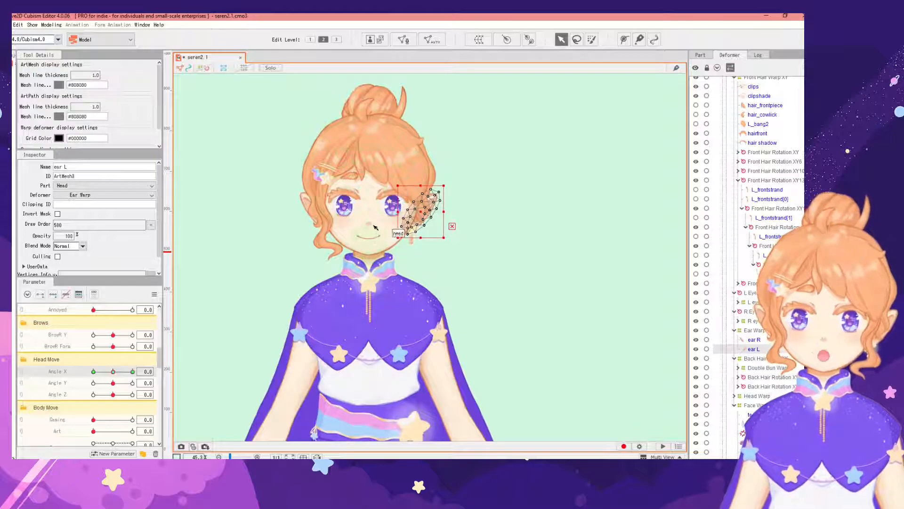
pyautogui.scroll(1, 383, 211)
pyautogui.moveTo(507, 227); pyautogui.dragTo(535, 253)
pyautogui.scroll(1, 511, 259)
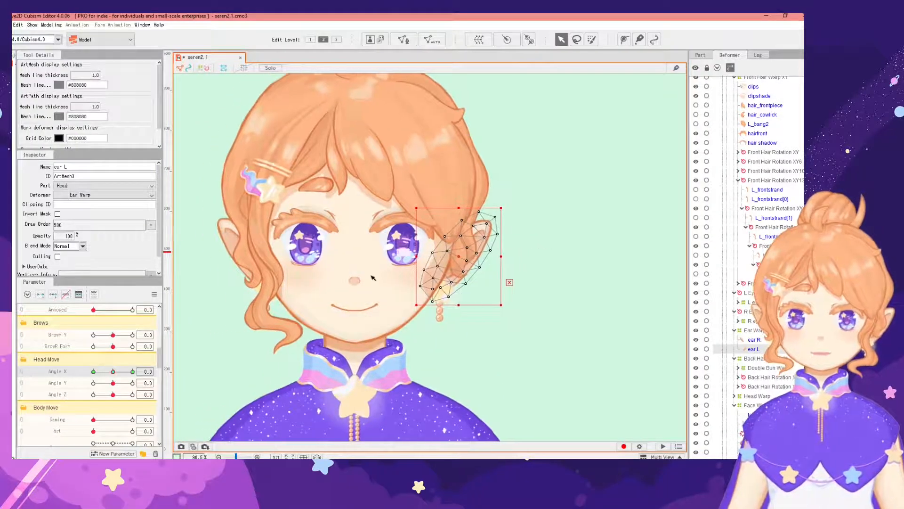
pyautogui.scroll(-1, 373, 278)
pyautogui.scroll(1, 372, 278)
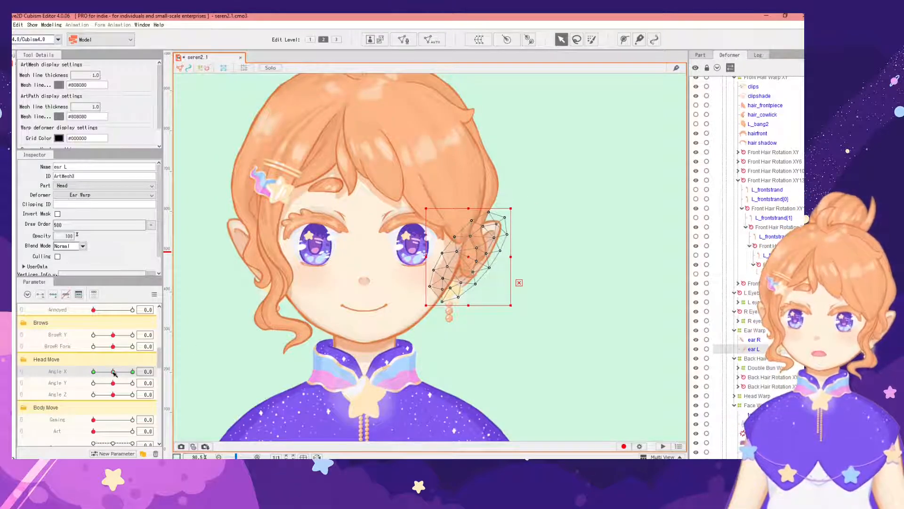
pyautogui.moveTo(113, 372)
pyautogui.mouseDown()
pyautogui.moveTo(90, 373)
pyautogui.moveTo(110, 372)
pyautogui.mouseUp()
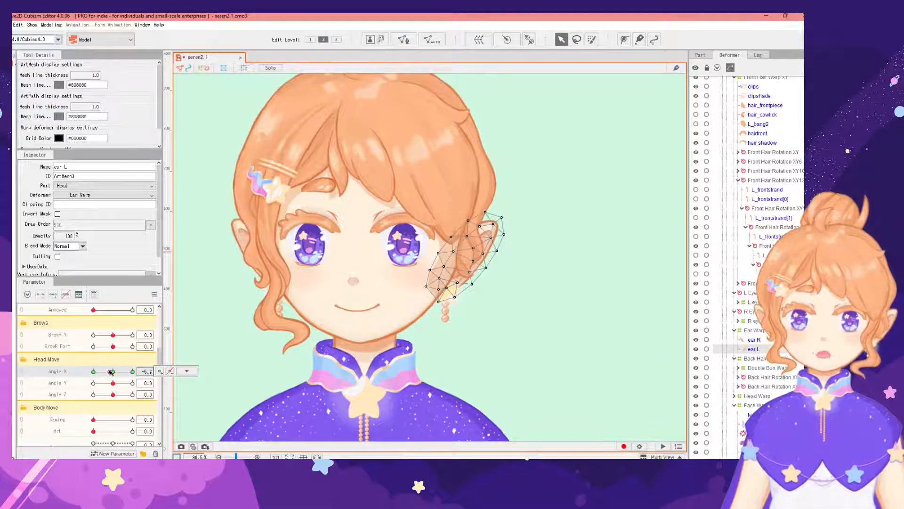
# Turn the head fully to Angle X -30 and reselect the ear L mesh
pyautogui.click(505, 314)
pyautogui.scroll(2, 450, 295)
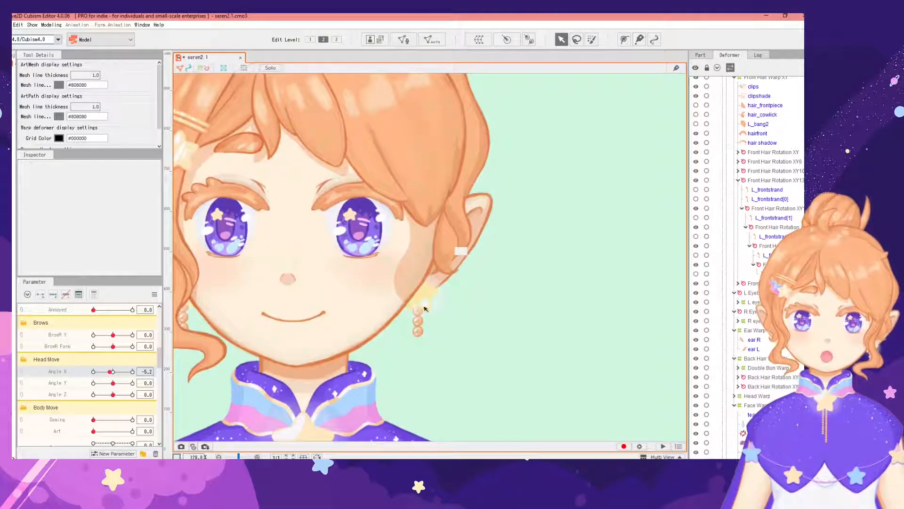
pyautogui.moveTo(115, 373); pyautogui.dragTo(92, 372)
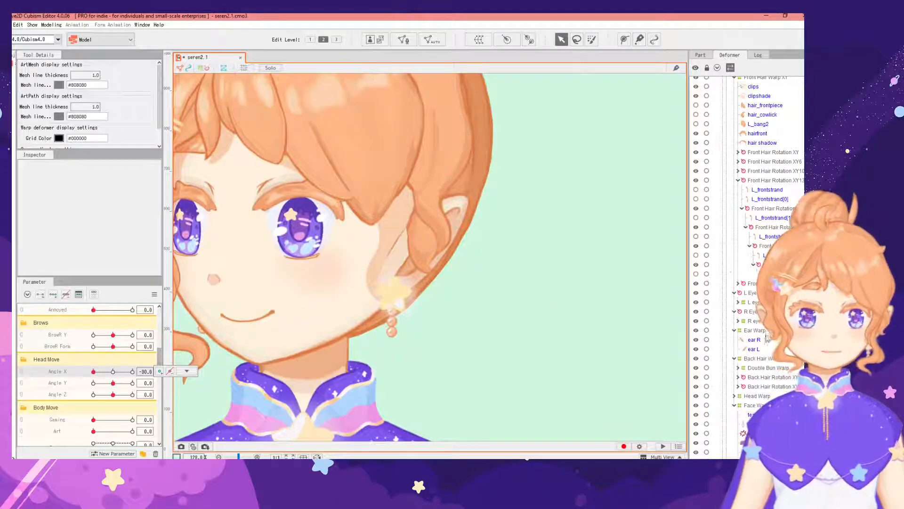
pyautogui.click(386, 287)
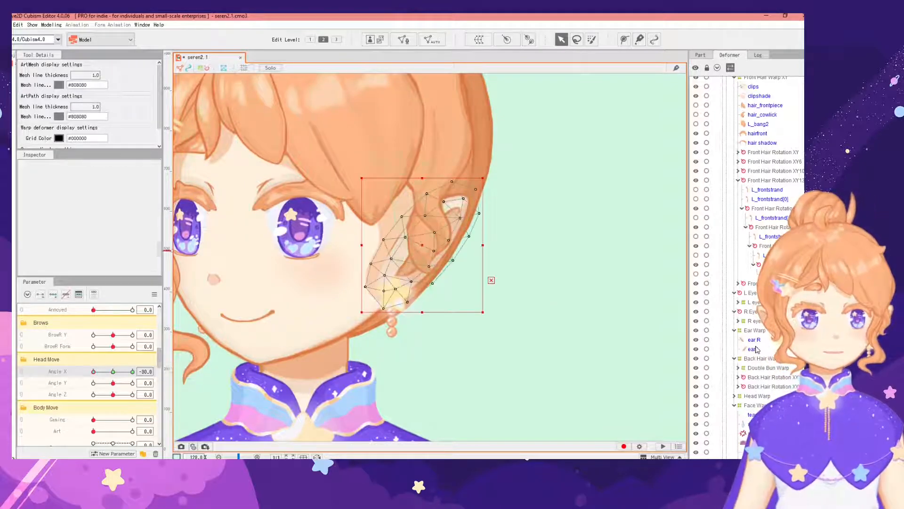
# Switch Angle X between 0 and -30 to compare the draw order and layering of ear L
pyautogui.click(113, 372)
pyautogui.moveTo(113, 371); pyautogui.dragTo(86, 372)
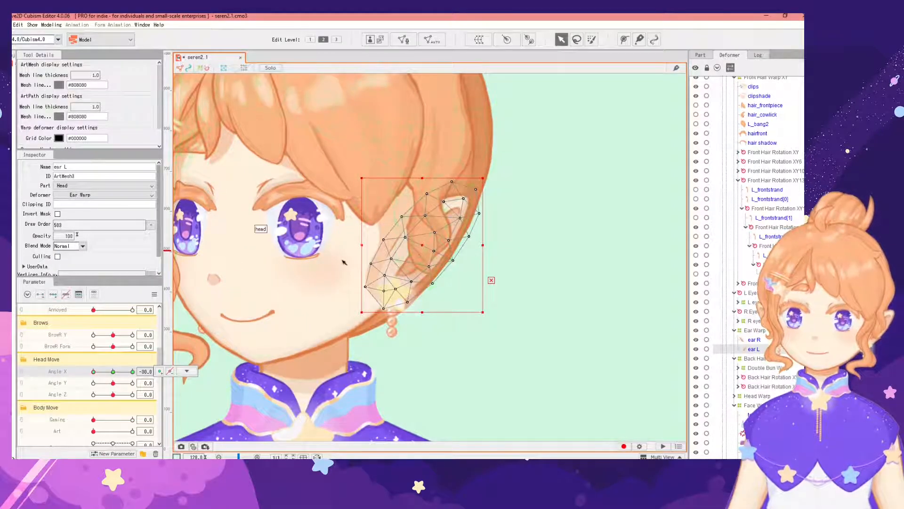
pyautogui.scroll(-2, 339, 257)
pyautogui.scroll(2, 346, 270)
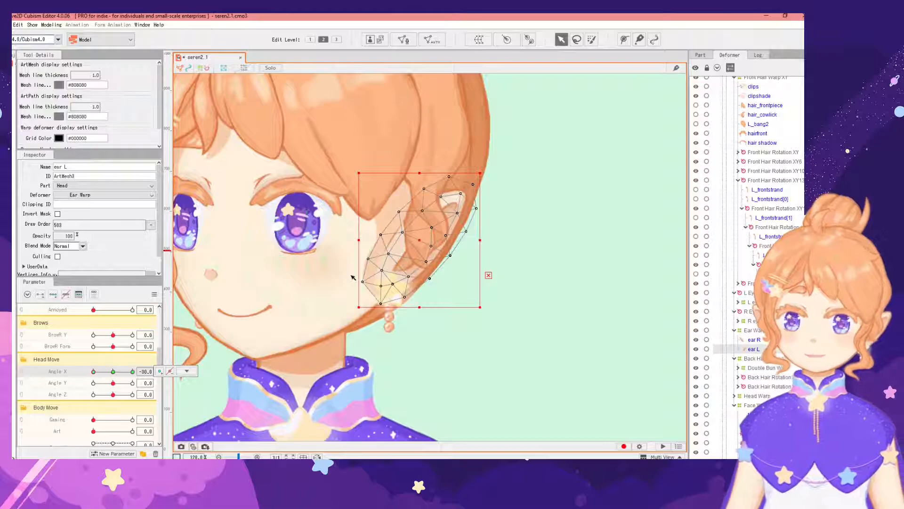
pyautogui.scroll(-1, 352, 277)
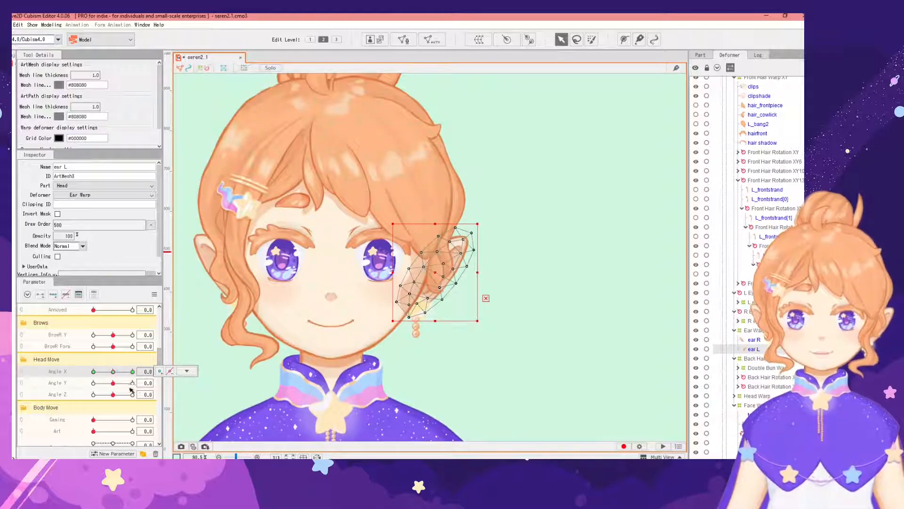
pyautogui.moveTo(115, 375); pyautogui.dragTo(93, 376)
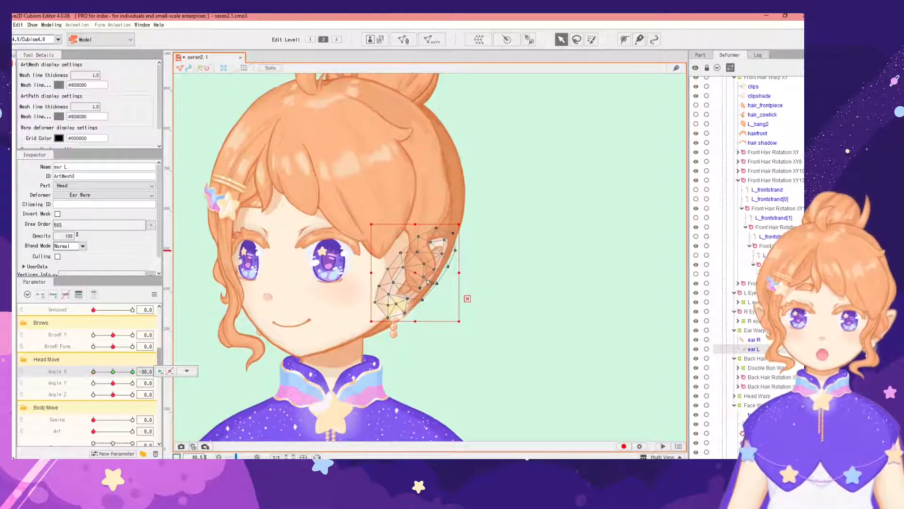
pyautogui.scroll(1, 404, 296)
pyautogui.scroll(-1, 407, 286)
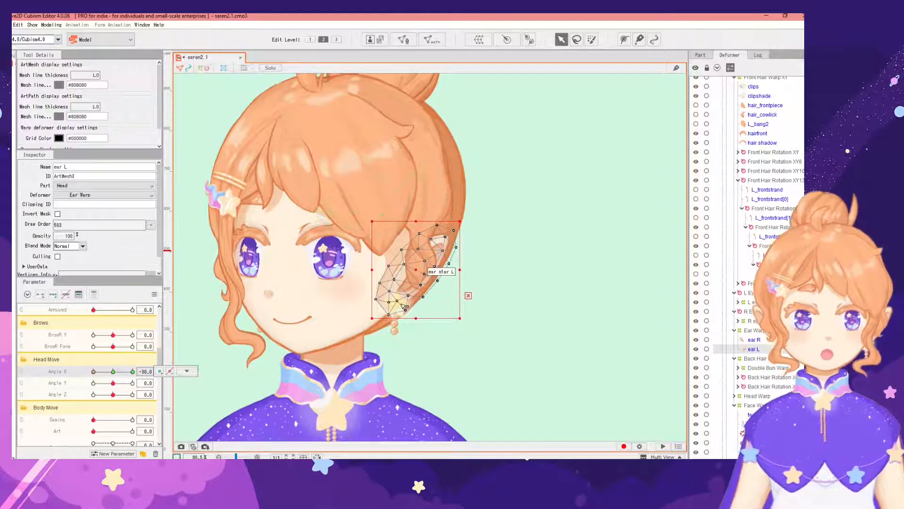
# Show the hidden L_frontstrand[0] mesh and the front strand meshes nested below it
pyautogui.moveTo(695, 278); pyautogui.dragTo(698, 198)
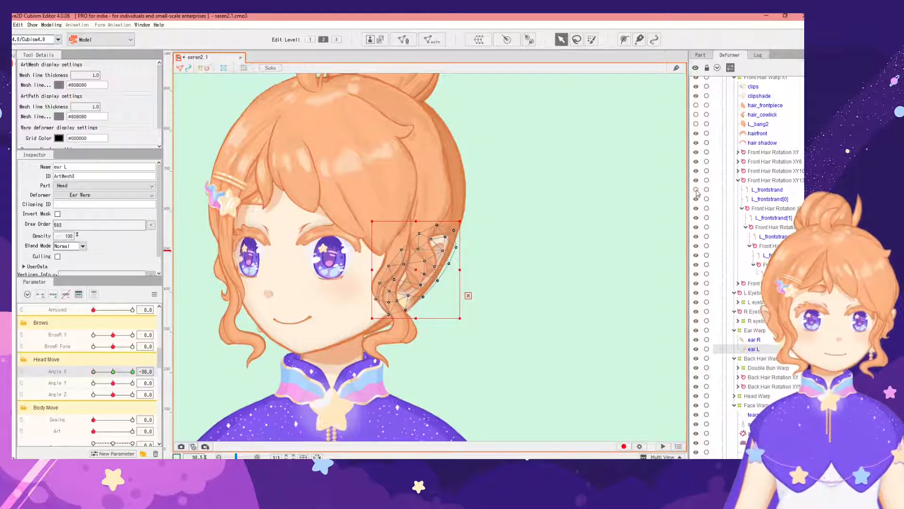
pyautogui.moveTo(517, 277); pyautogui.dragTo(514, 279)
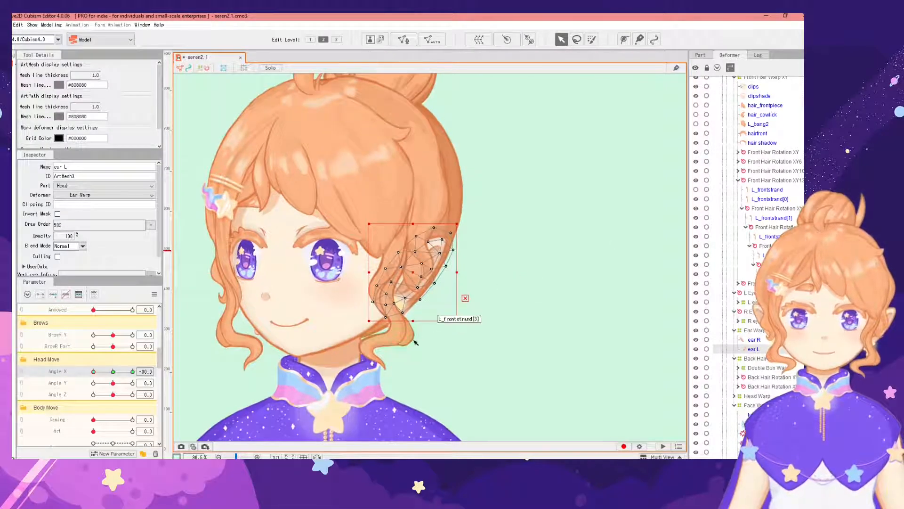
pyautogui.scroll(2, 443, 301)
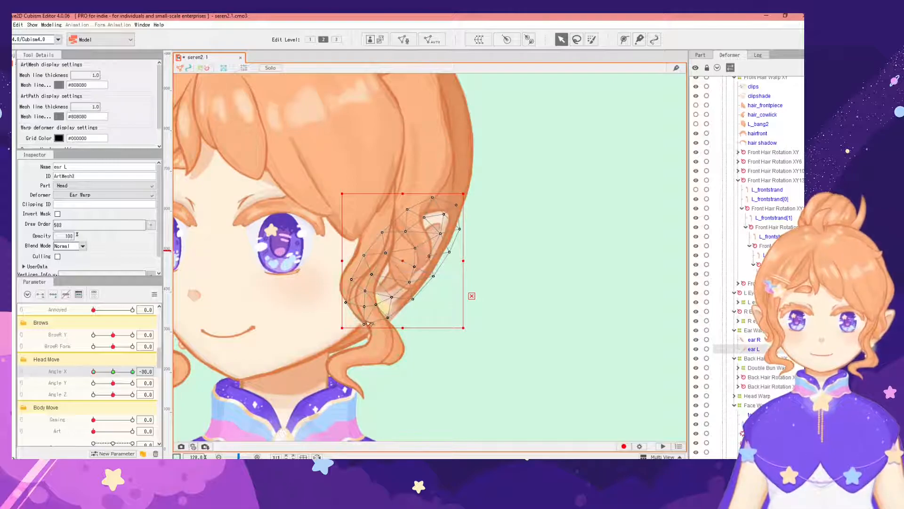
# Select the hairfront mesh and move Angle X between 0 and -30 to examine how it overlaps the ear
pyautogui.click(438, 159)
pyautogui.scroll(-2, 452, 193)
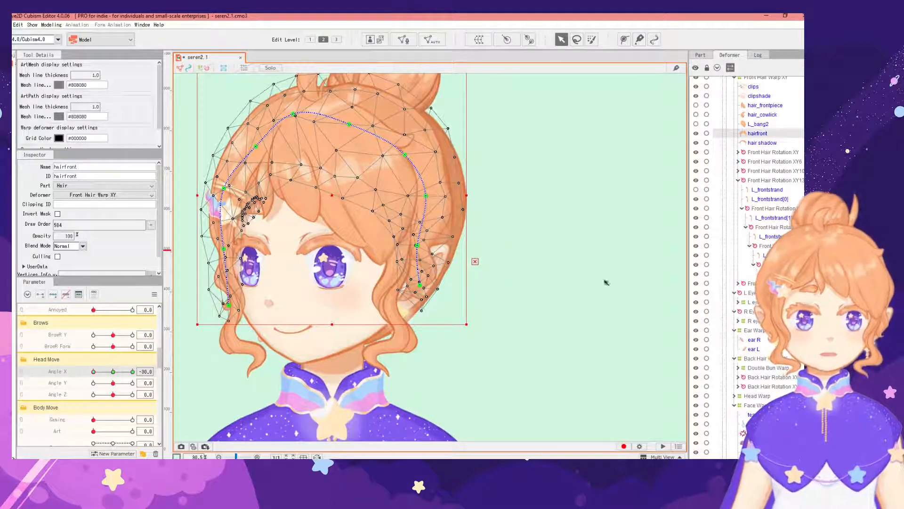
pyautogui.moveTo(526, 347)
pyautogui.mouseDown()
pyautogui.moveTo(489, 337)
pyautogui.moveTo(511, 354)
pyautogui.mouseUp()
pyautogui.scroll(-2, 504, 340)
pyautogui.scroll(2, 488, 337)
pyautogui.moveTo(545, 296); pyautogui.dragTo(535, 310)
pyautogui.moveTo(536, 371); pyautogui.dragTo(521, 347)
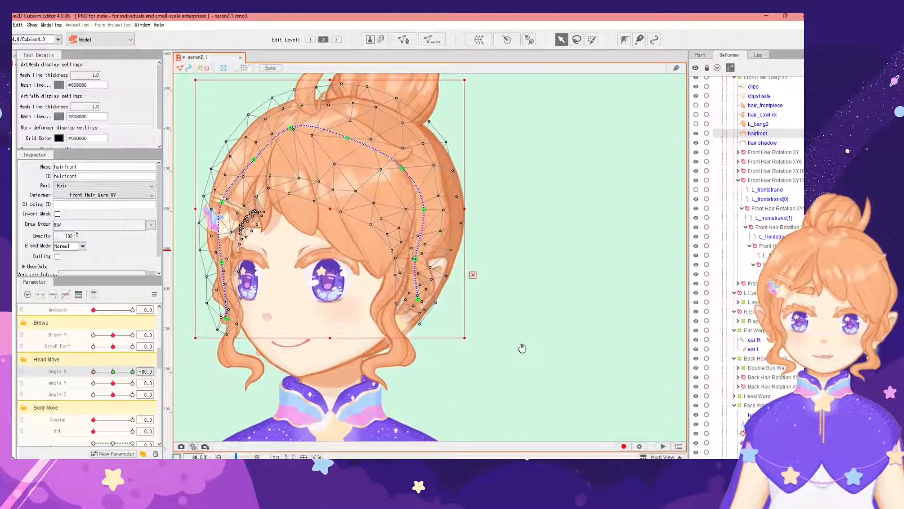
pyautogui.click(113, 371)
pyautogui.moveTo(113, 371); pyautogui.dragTo(94, 372)
# Lower the draw order of the hairfront mesh to 500 at Angle X -30
pyautogui.click(186, 371)
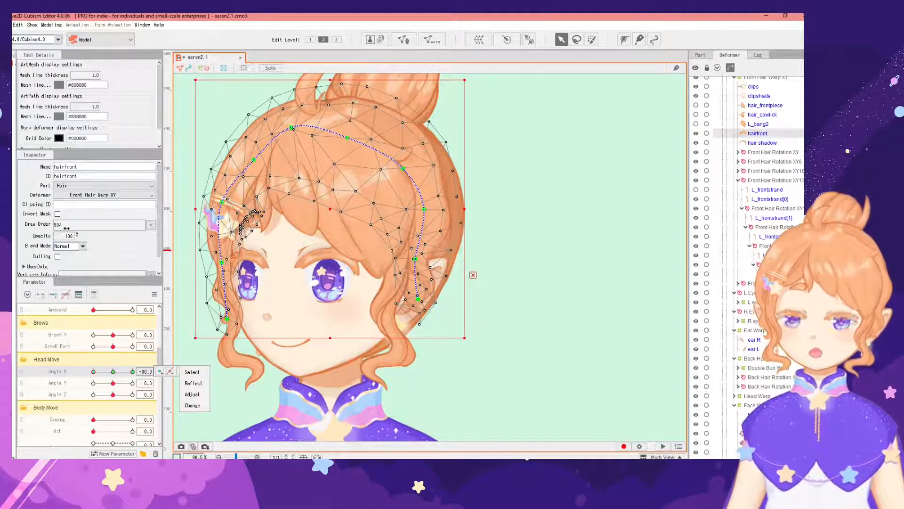
pyautogui.moveTo(67, 228); pyautogui.dragTo(76, 226)
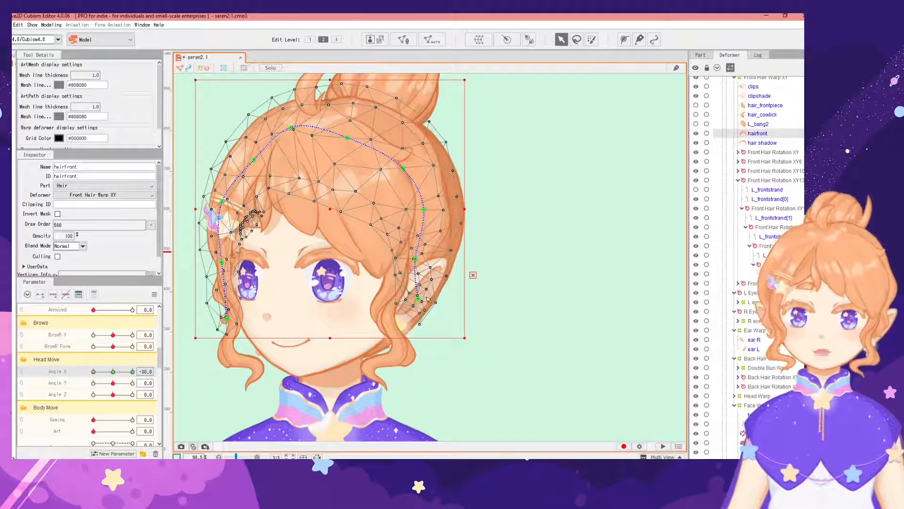
pyautogui.scroll(2, 414, 262)
pyautogui.scroll(-2, 424, 238)
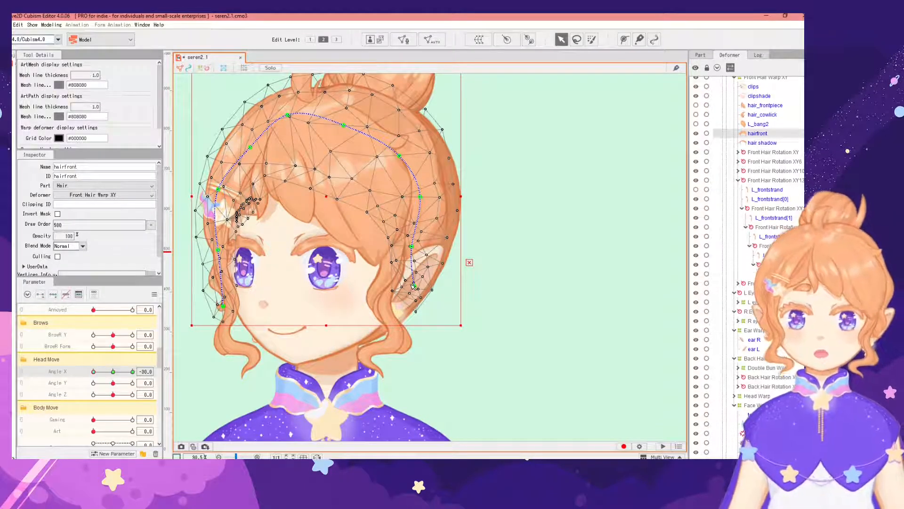
pyautogui.scroll(-3, 518, 313)
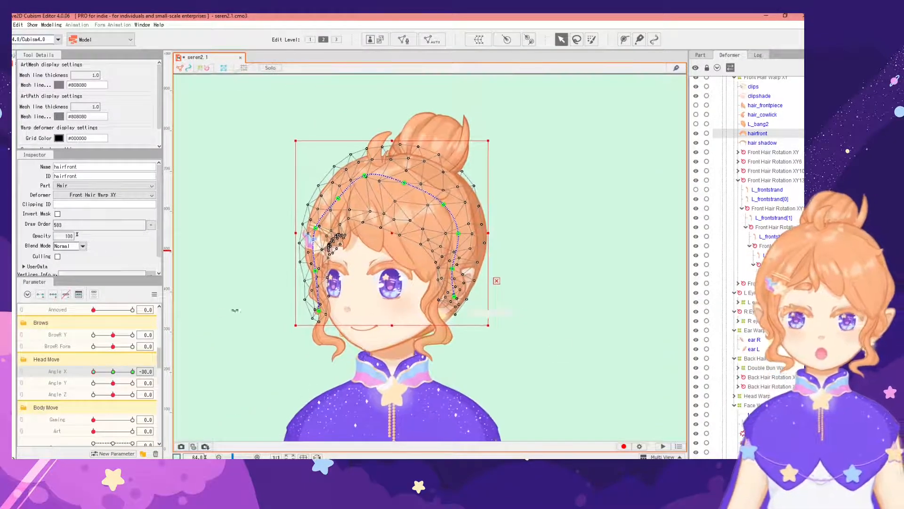
# Reset Angle X to 0 and deselect the hairfront mesh
pyautogui.click(113, 371)
pyautogui.scroll(-2, 523, 316)
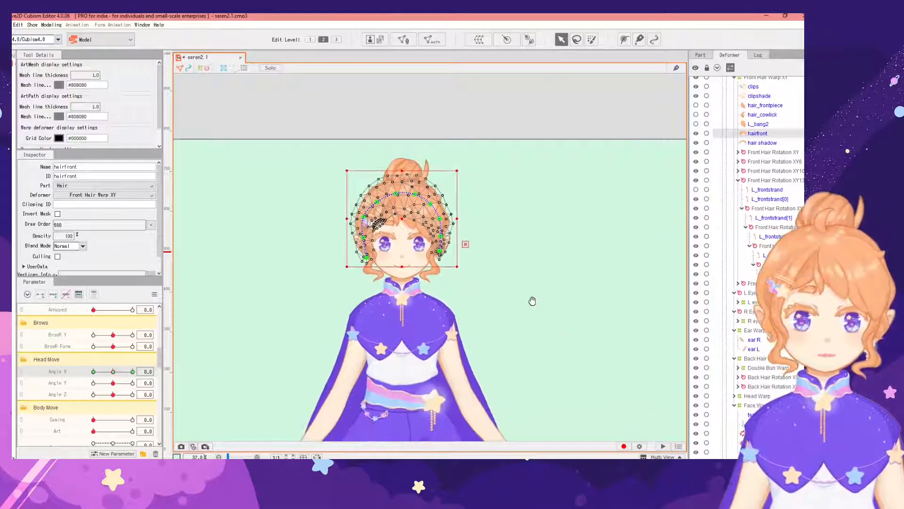
pyautogui.click(533, 302)
pyautogui.scroll(4, 502, 292)
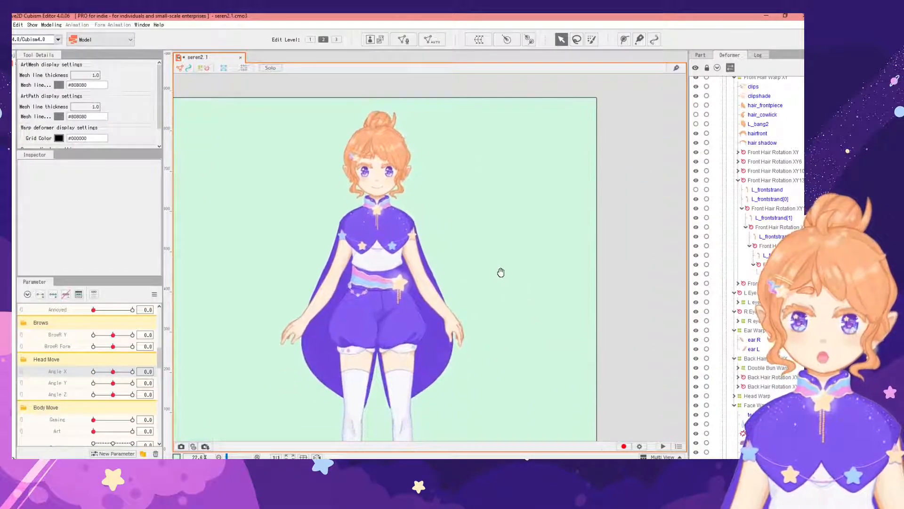
# Select the Shoulder L rotation deformer, display the deformers on the canvas, and set Body X to -10
pyautogui.click(433, 261)
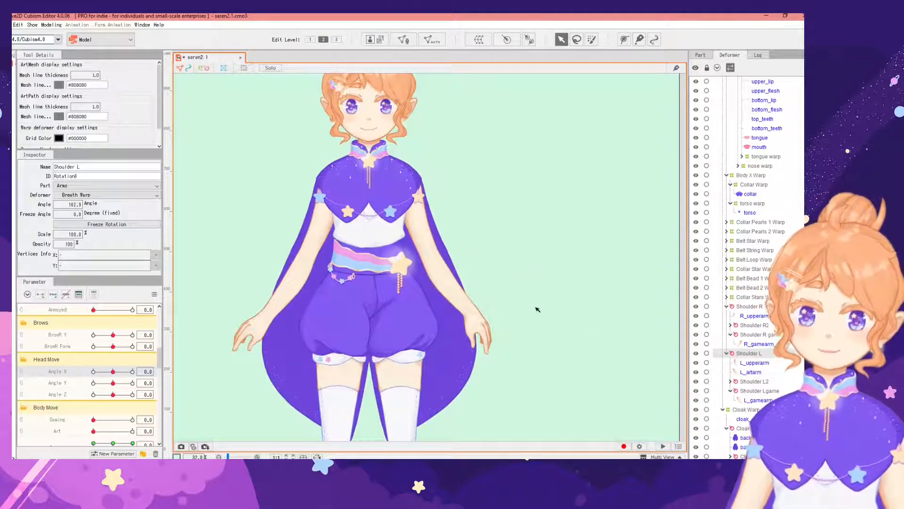
pyautogui.click(204, 68)
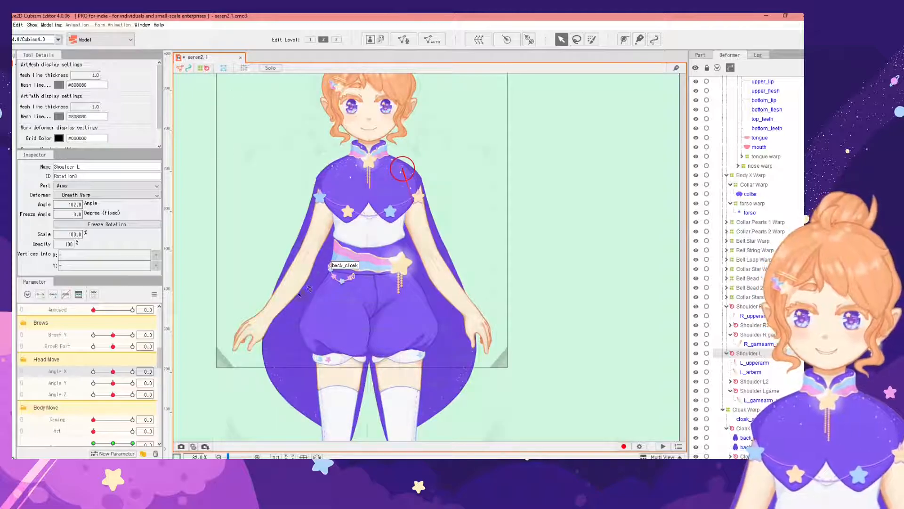
pyautogui.scroll(-2, 308, 288)
pyautogui.scroll(-3, 113, 367)
pyautogui.moveTo(113, 340); pyautogui.dragTo(87, 341)
pyautogui.click(112, 341)
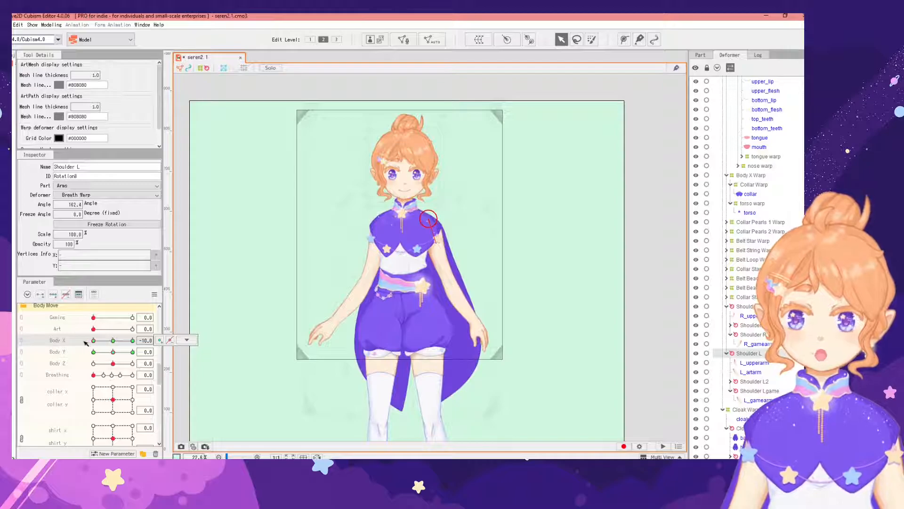
# Rotate the Shoulder L deformer to about 179 degrees so the arm swings in behind the body
pyautogui.moveTo(436, 242); pyautogui.dragTo(429, 246)
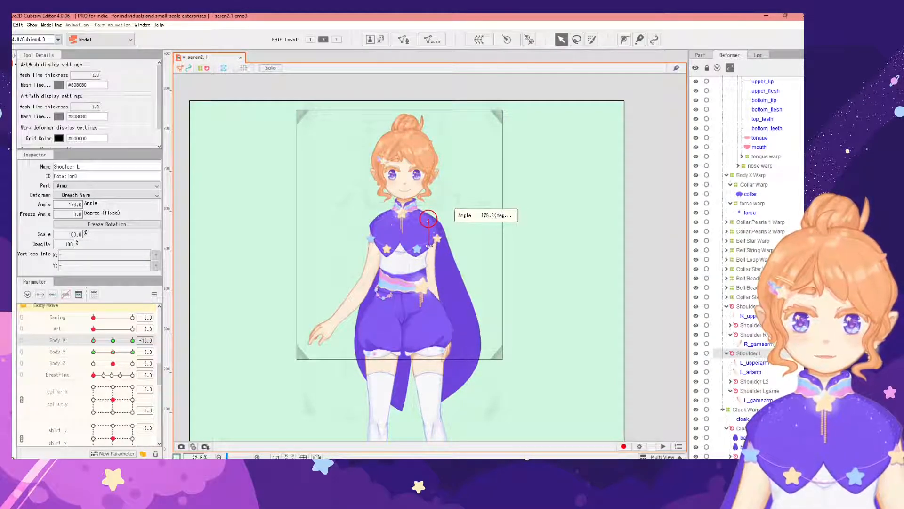
pyautogui.scroll(2, 542, 384)
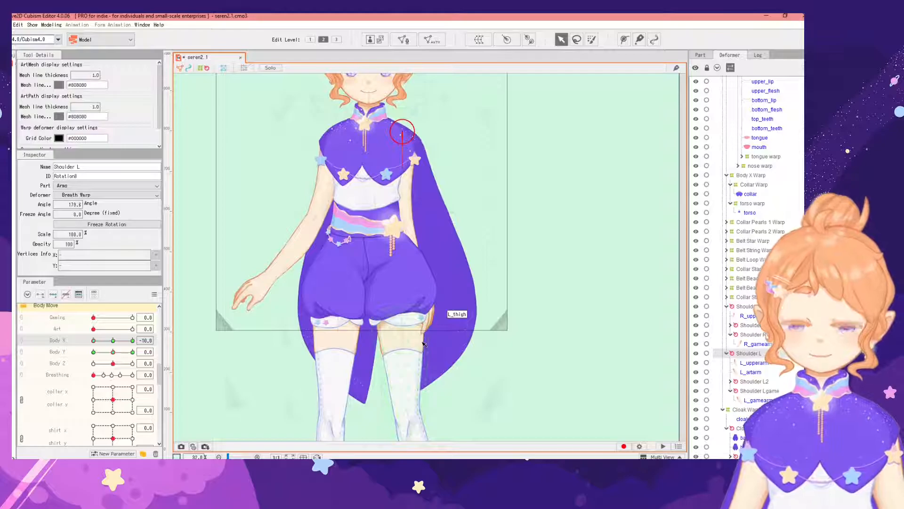
pyautogui.scroll(1, 422, 345)
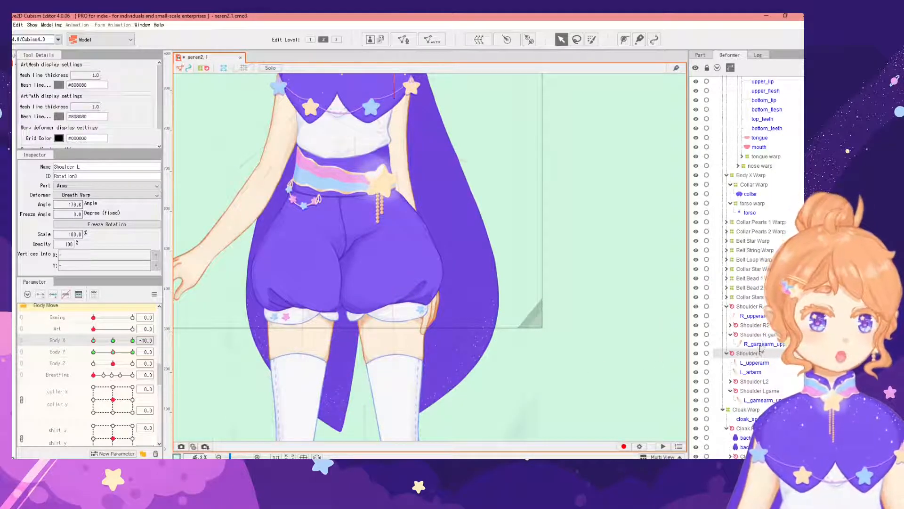
# Select the L_forearm mesh under Shoulder L2 and compare the forearm's layering at Body X 0 and -10
pyautogui.click(749, 391)
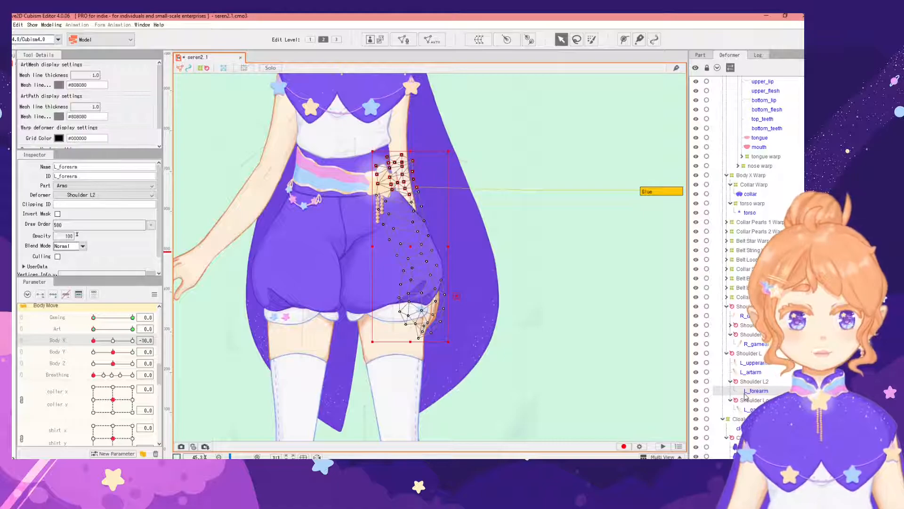
pyautogui.click(746, 383)
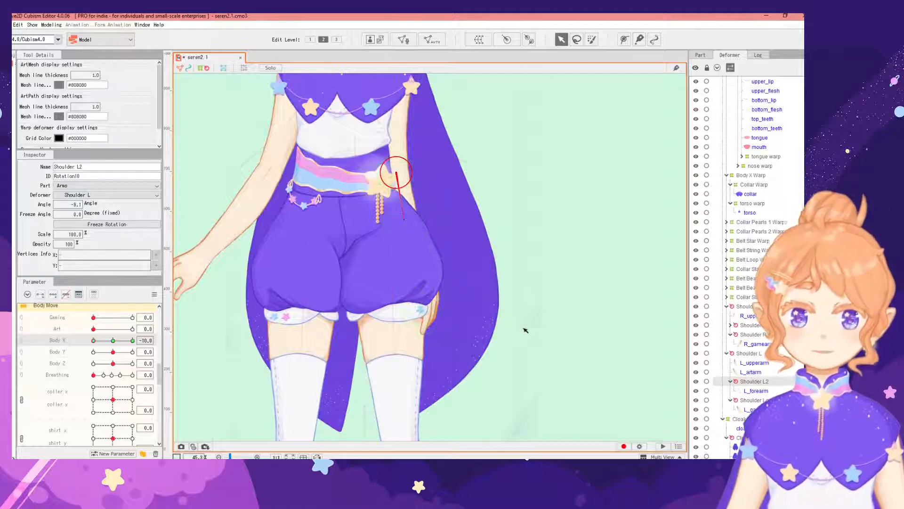
pyautogui.click(756, 391)
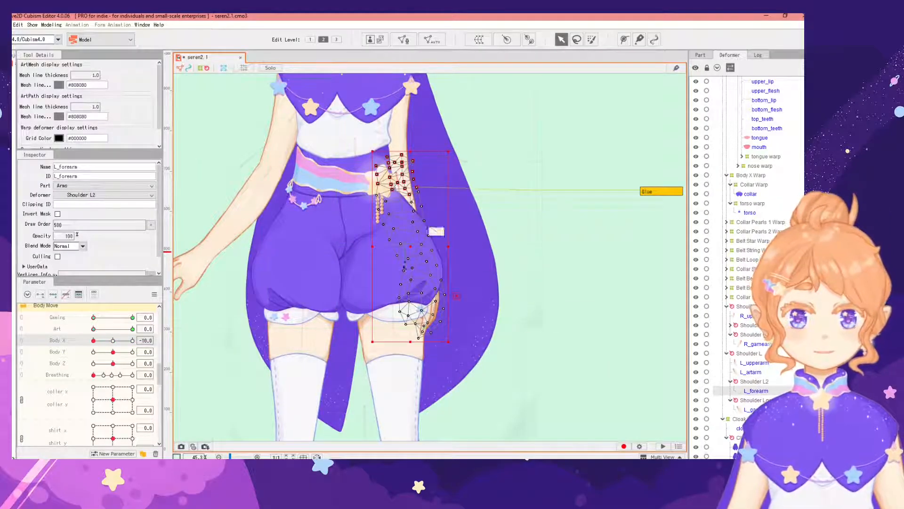
pyautogui.click(114, 340)
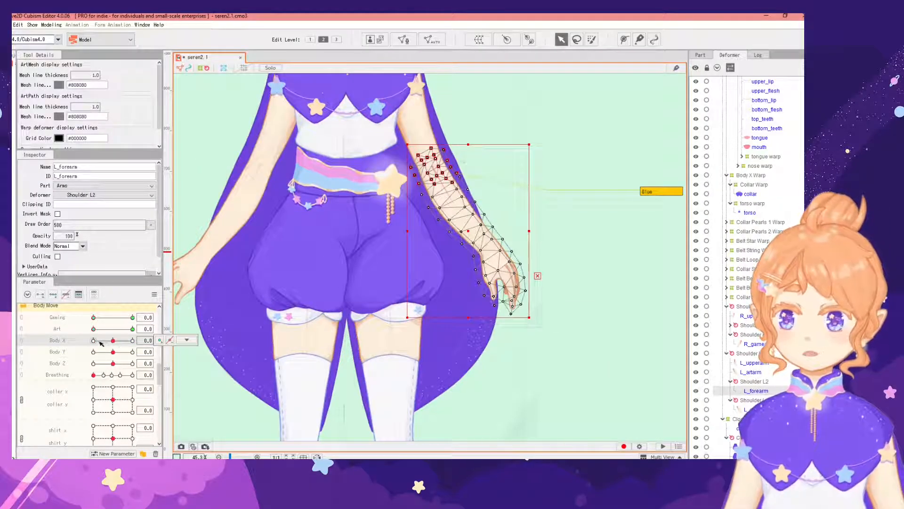
pyautogui.moveTo(113, 341); pyautogui.dragTo(87, 344)
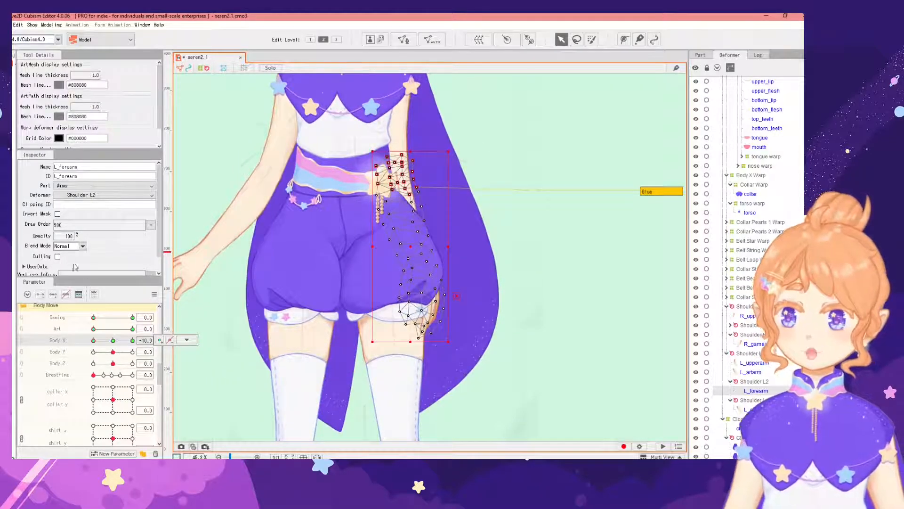
# Lower the draw order of the back_cloak mesh below 500 at Body X -10 so the cloak sits behind the forearm
pyautogui.scroll(-1, 99, 225)
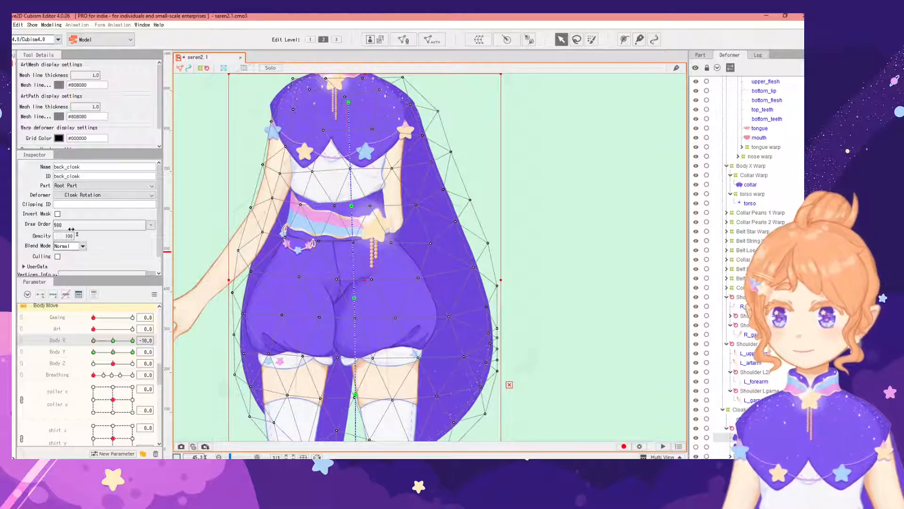
pyautogui.moveTo(71, 229); pyautogui.dragTo(67, 229)
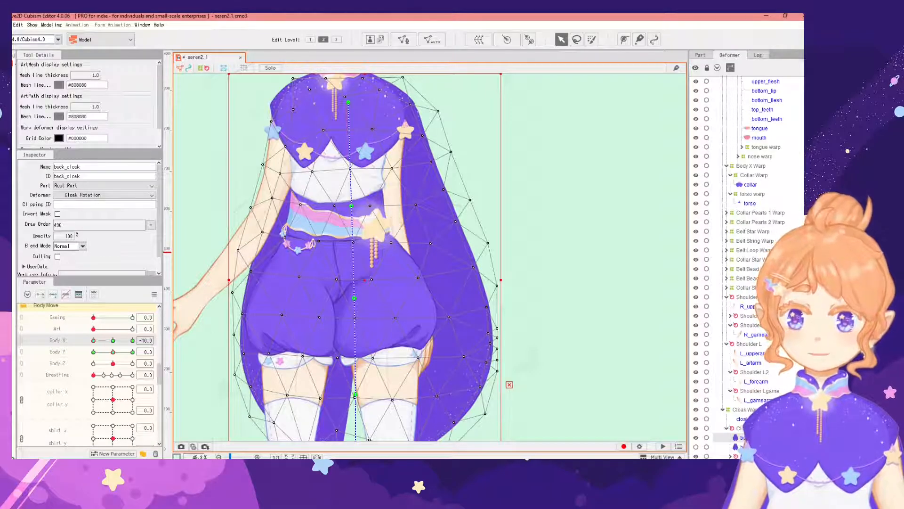
pyautogui.scroll(-2, 412, 329)
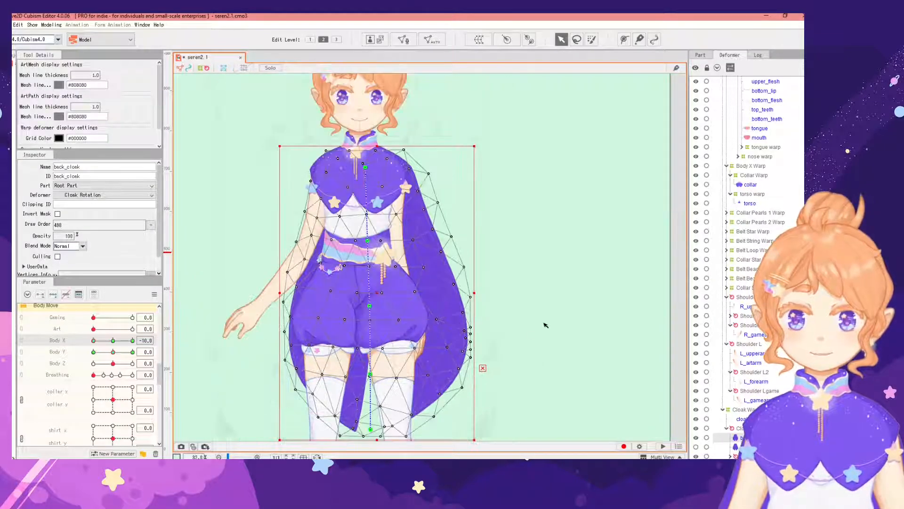
pyautogui.moveTo(545, 323); pyautogui.dragTo(532, 302)
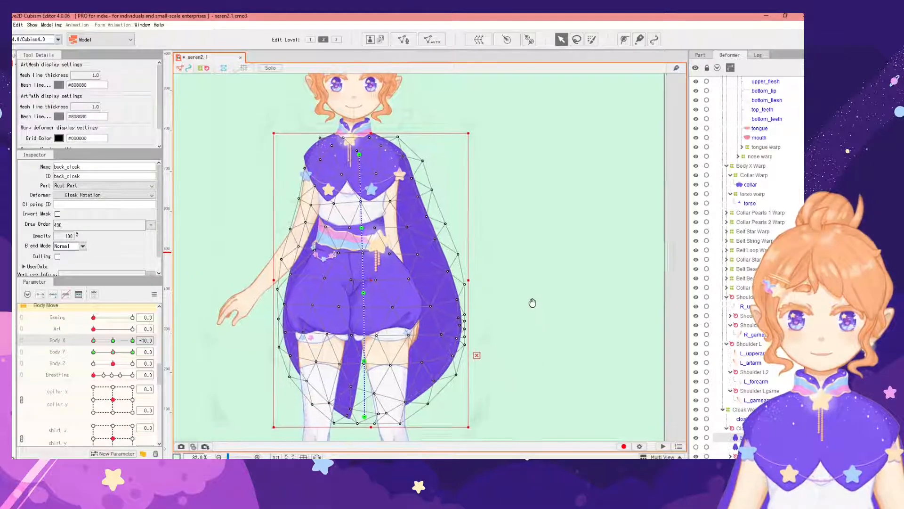
# Examine the cloak and arm layering between Body X 0 and -10, deselect the back_cloak mesh, and return Body X to 0
pyautogui.click(113, 340)
pyautogui.moveTo(113, 340); pyautogui.dragTo(90, 343)
pyautogui.scroll(3, 418, 356)
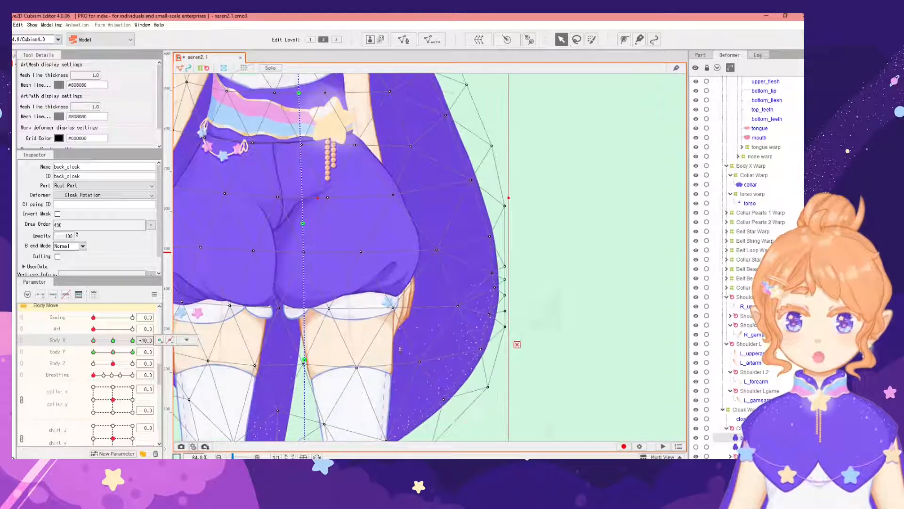
pyautogui.click(611, 357)
pyautogui.scroll(-5, 424, 365)
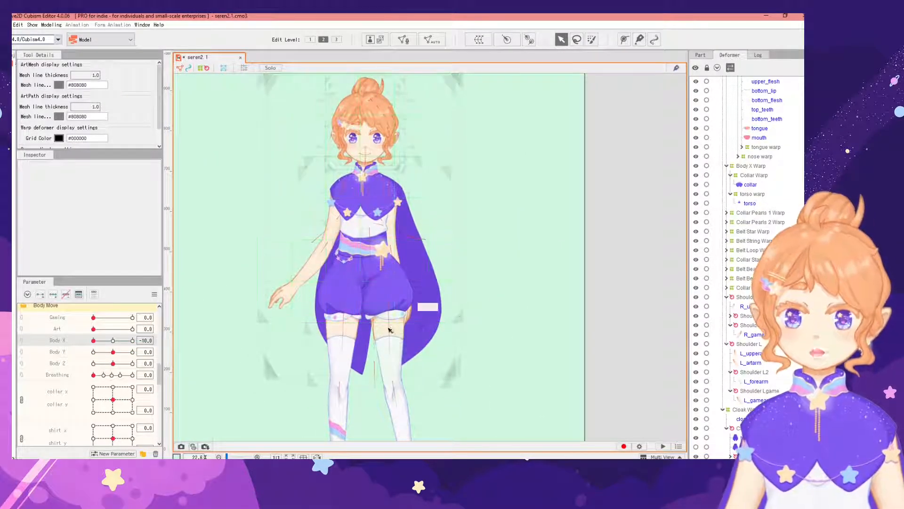
pyautogui.hotkey('ctrl', 'z')
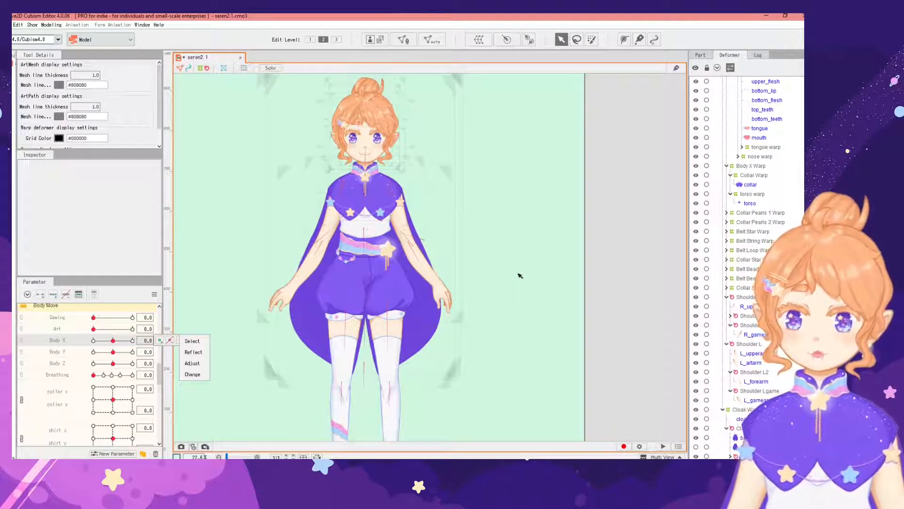
# Turn the head to Angle X -30 and back to 0 to examine how the ears and hair overlap
pyautogui.scroll(-3, 520, 276)
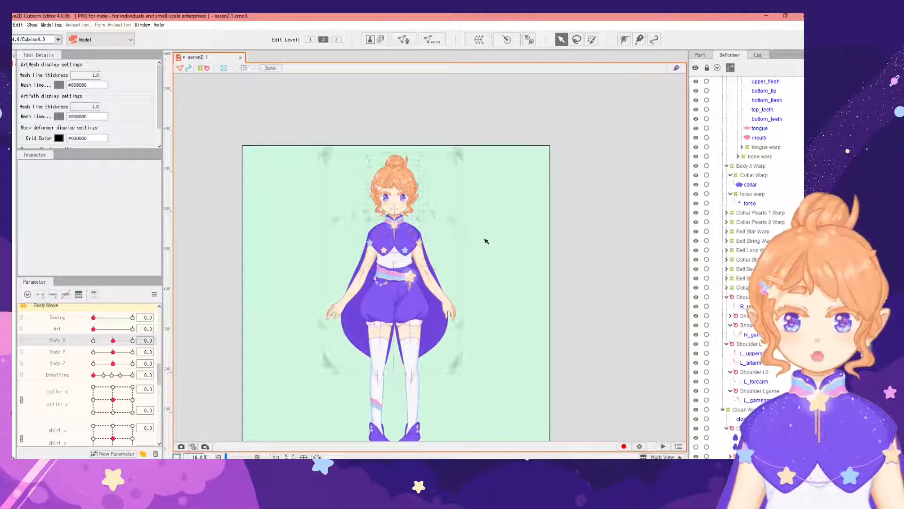
pyautogui.scroll(6, 394, 193)
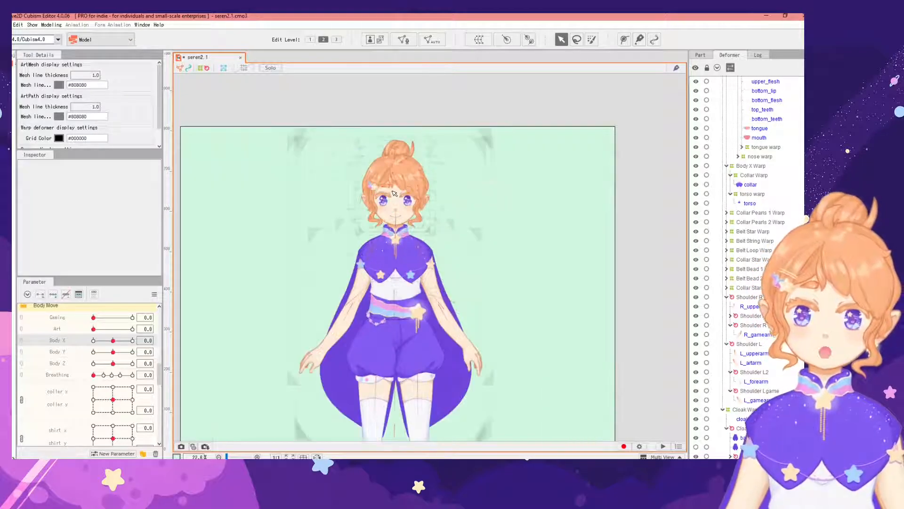
pyautogui.scroll(2, 447, 220)
pyautogui.scroll(3, 109, 339)
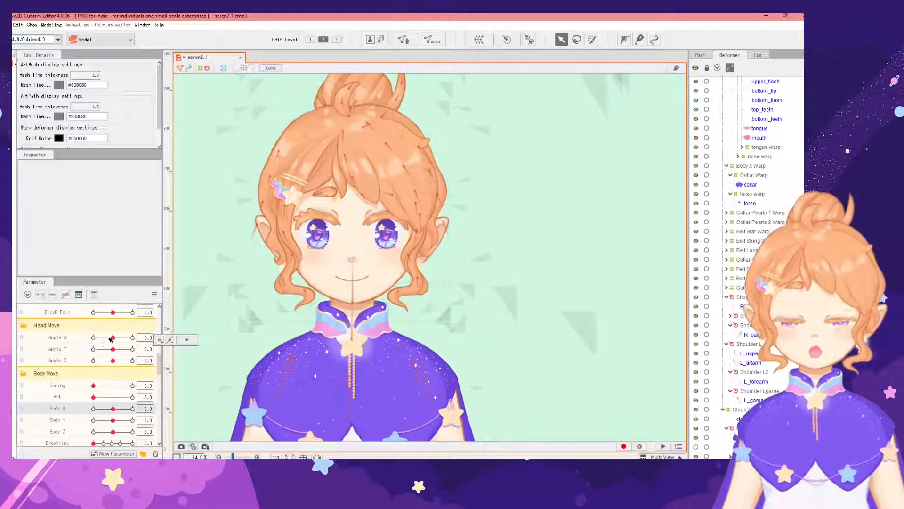
pyautogui.moveTo(113, 337); pyautogui.dragTo(75, 338)
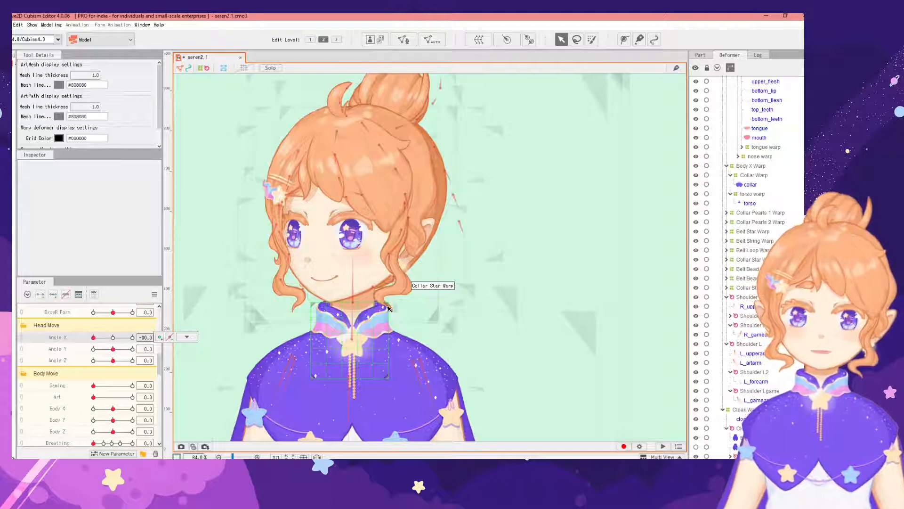
pyautogui.click(113, 337)
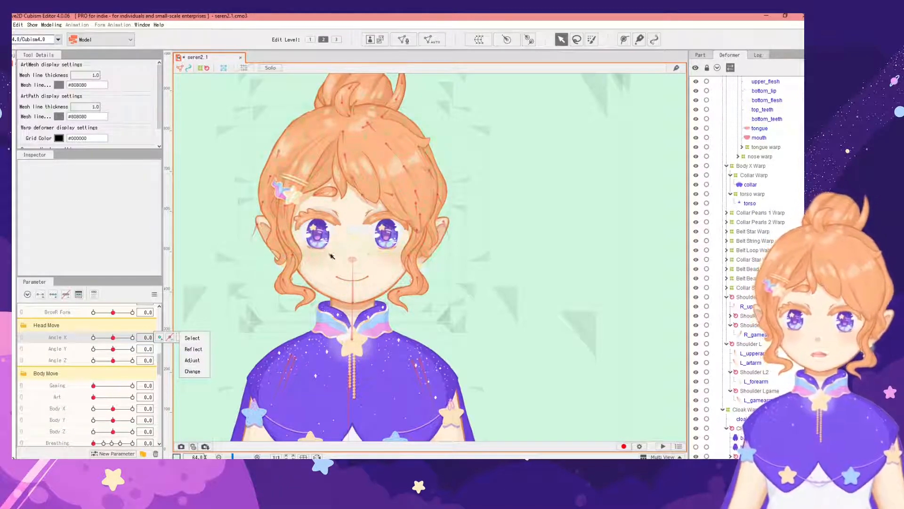
pyautogui.moveTo(113, 338)
pyautogui.mouseDown()
pyautogui.moveTo(105, 337)
pyautogui.moveTo(113, 338)
pyautogui.mouseUp()
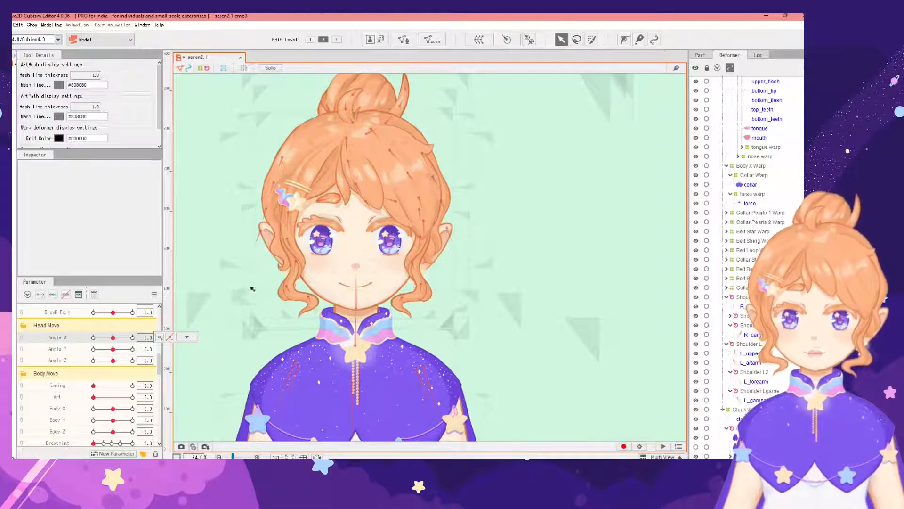
# Select the ear L mesh and add a key to it at Angle X -25.4
pyautogui.scroll(1, 519, 305)
pyautogui.scroll(1, 385, 263)
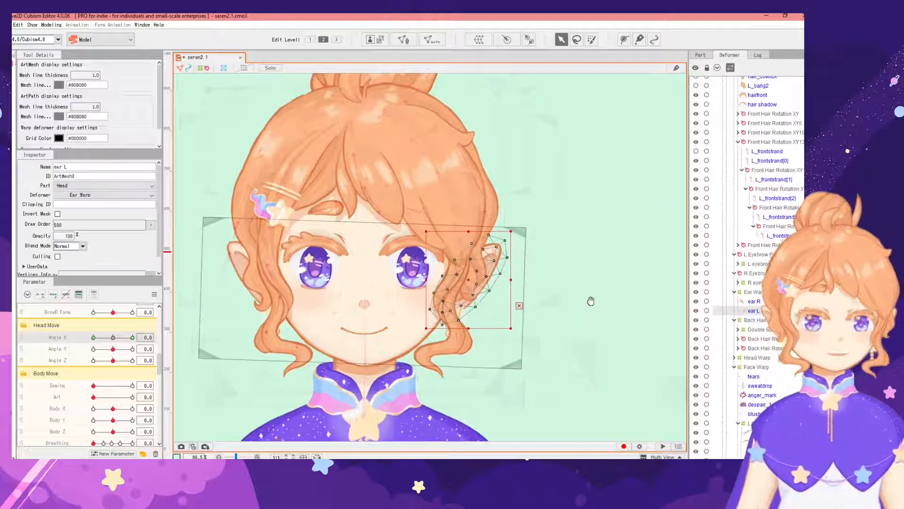
pyautogui.moveTo(592, 302); pyautogui.dragTo(585, 304)
pyautogui.scroll(2, 463, 296)
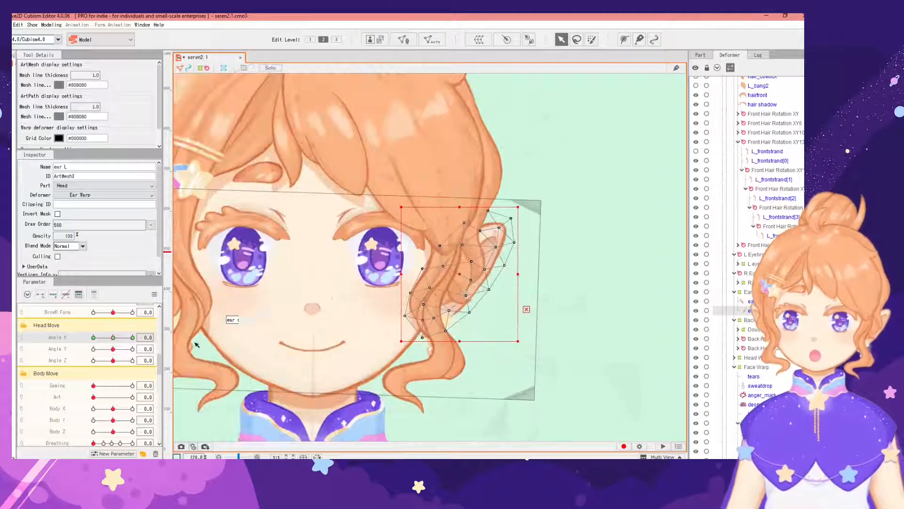
pyautogui.moveTo(113, 338); pyautogui.dragTo(97, 340)
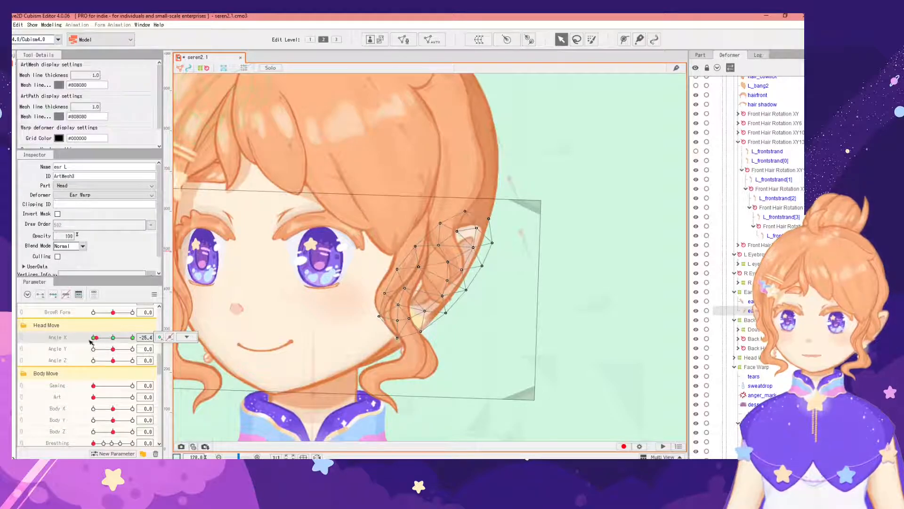
pyautogui.click(159, 337)
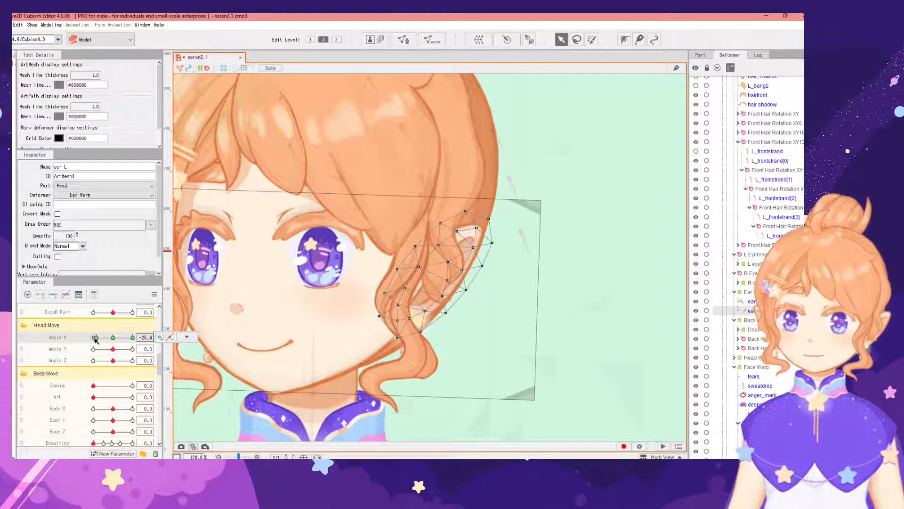
pyautogui.click(186, 336)
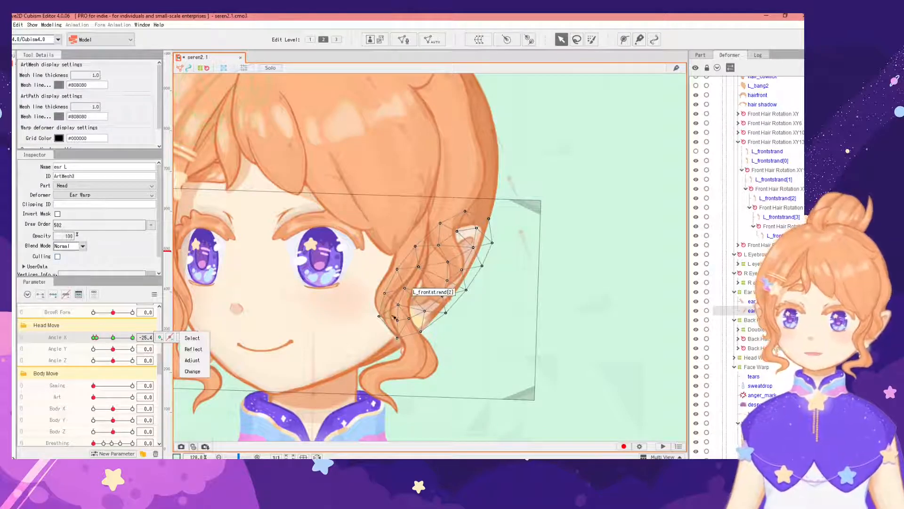
# Set the draw order of the ear L mesh to 500 at the Angle X -25.4 key and deselect the mesh
pyautogui.moveTo(78, 225); pyautogui.dragTo(77, 234)
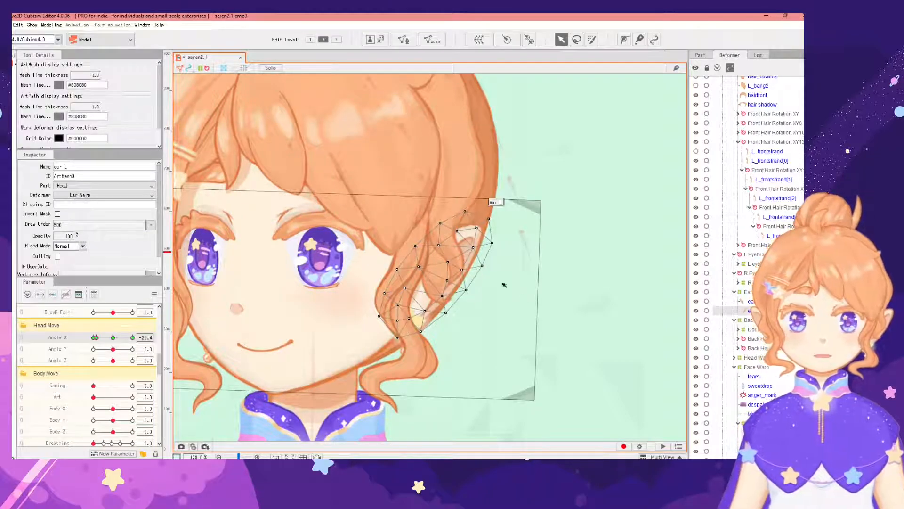
pyautogui.scroll(-4, 572, 313)
pyautogui.click(214, 344)
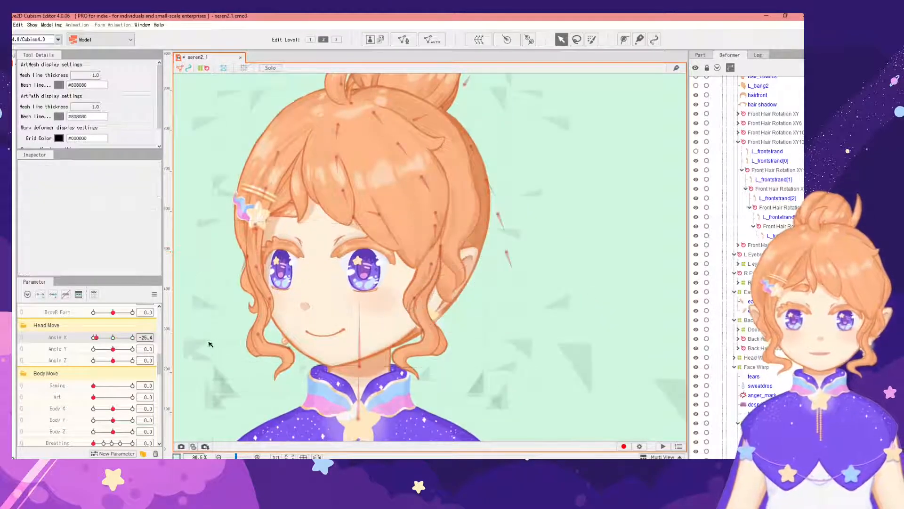
# Move Angle X to -30 and back to 0 to examine how the left ear's layering switches during the turn
pyautogui.moveTo(96, 338)
pyautogui.mouseDown()
pyautogui.moveTo(113, 337)
pyautogui.moveTo(90, 339)
pyautogui.mouseUp()
pyautogui.scroll(2, 438, 307)
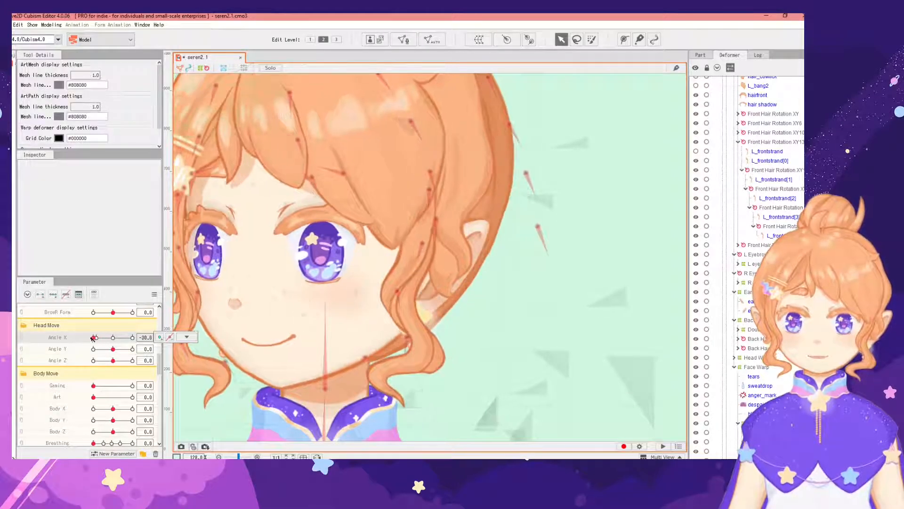
pyautogui.scroll(-6, 375, 312)
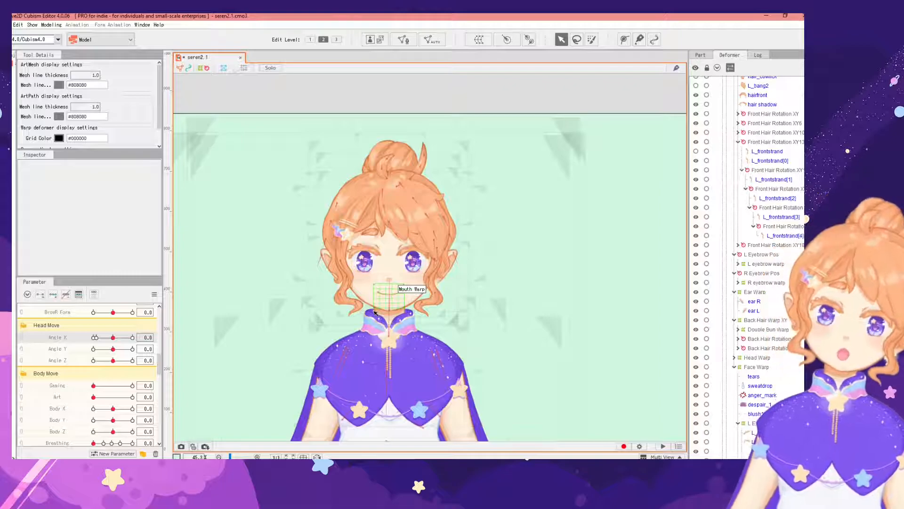
pyautogui.scroll(-2, 417, 310)
pyautogui.scroll(2, 399, 291)
pyautogui.scroll(2, 399, 291)
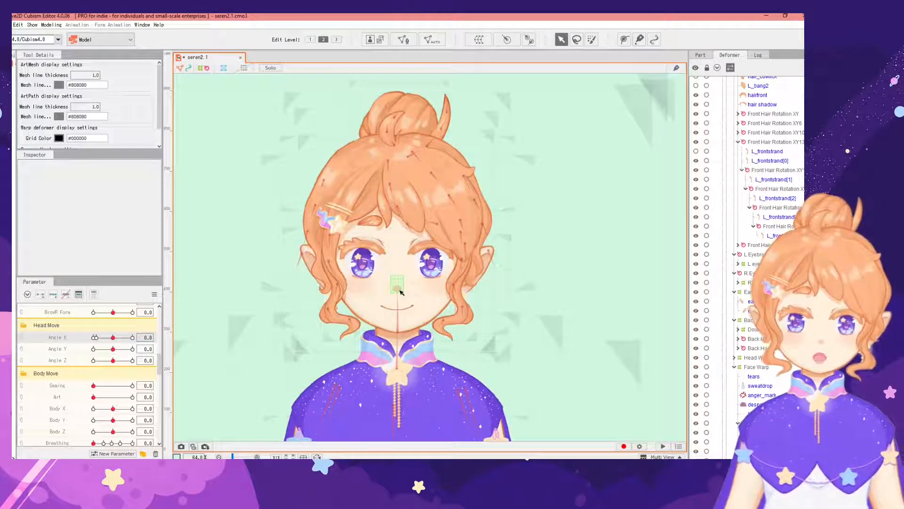